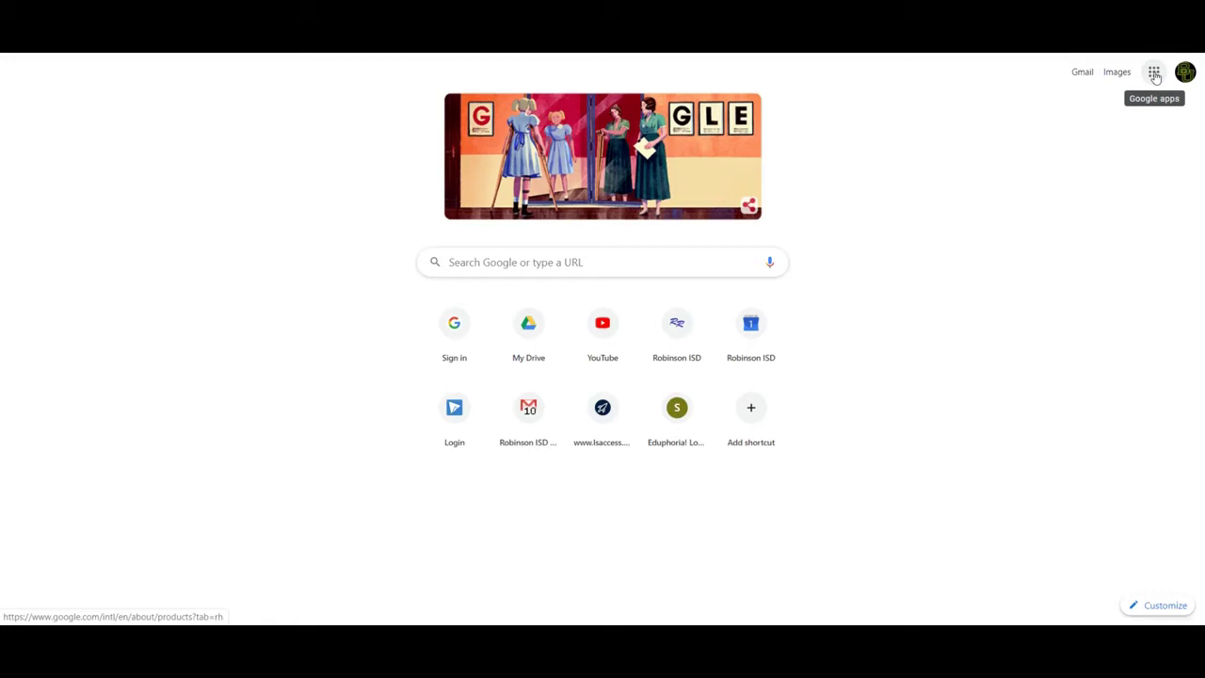
Step: Open the Google apps launcher in Chrome and scroll down the list to reach Jamboard
{"action": "left_click", "coordinate": [1154, 74]}
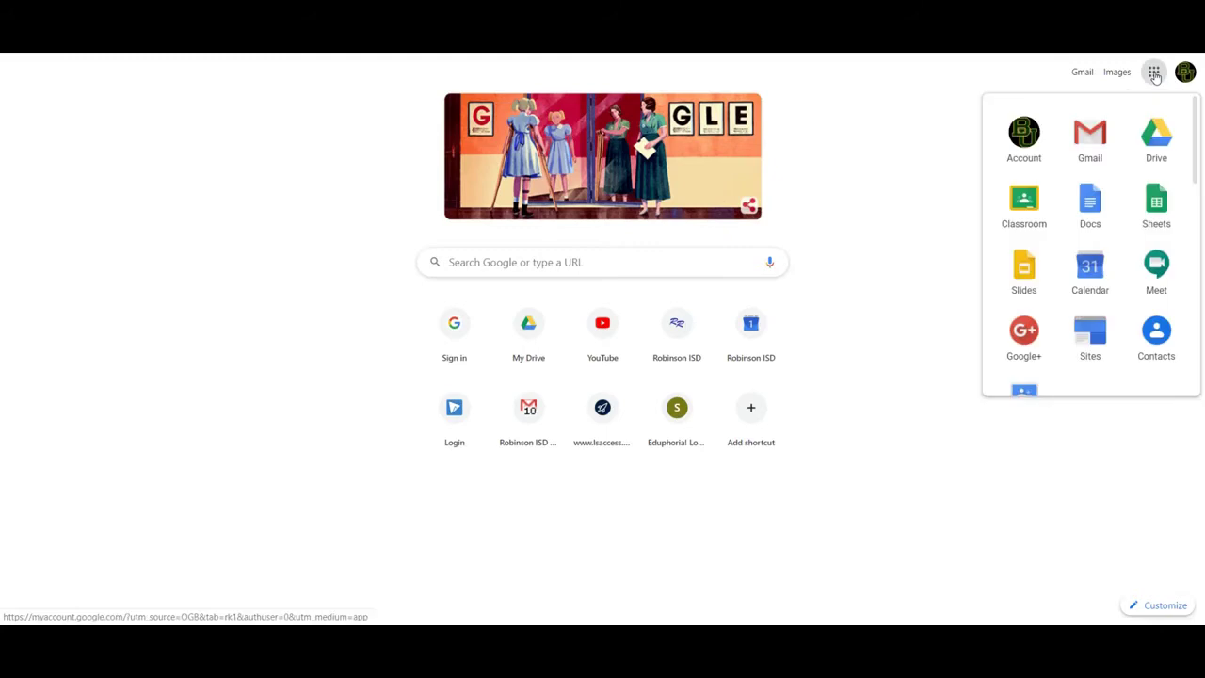
{"action": "scroll", "coordinate": [1122, 263], "scroll_direction": "down", "scroll_amount": 3}
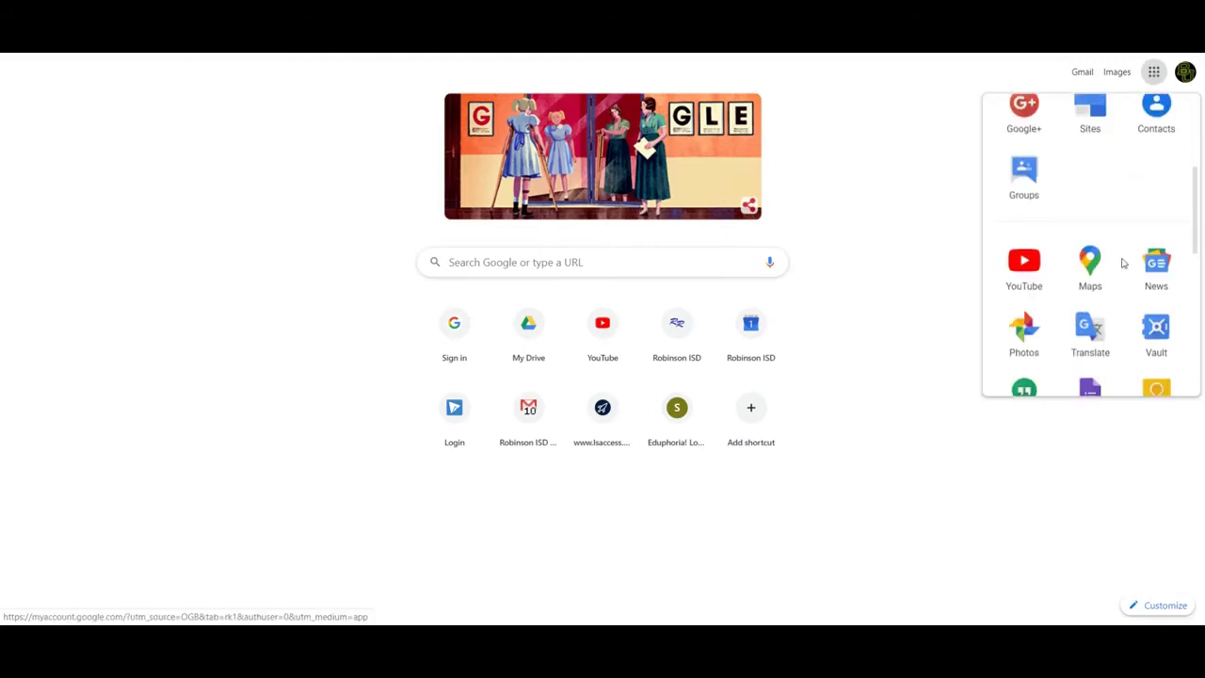
{"action": "scroll", "coordinate": [1122, 263], "scroll_direction": "down", "scroll_amount": 2}
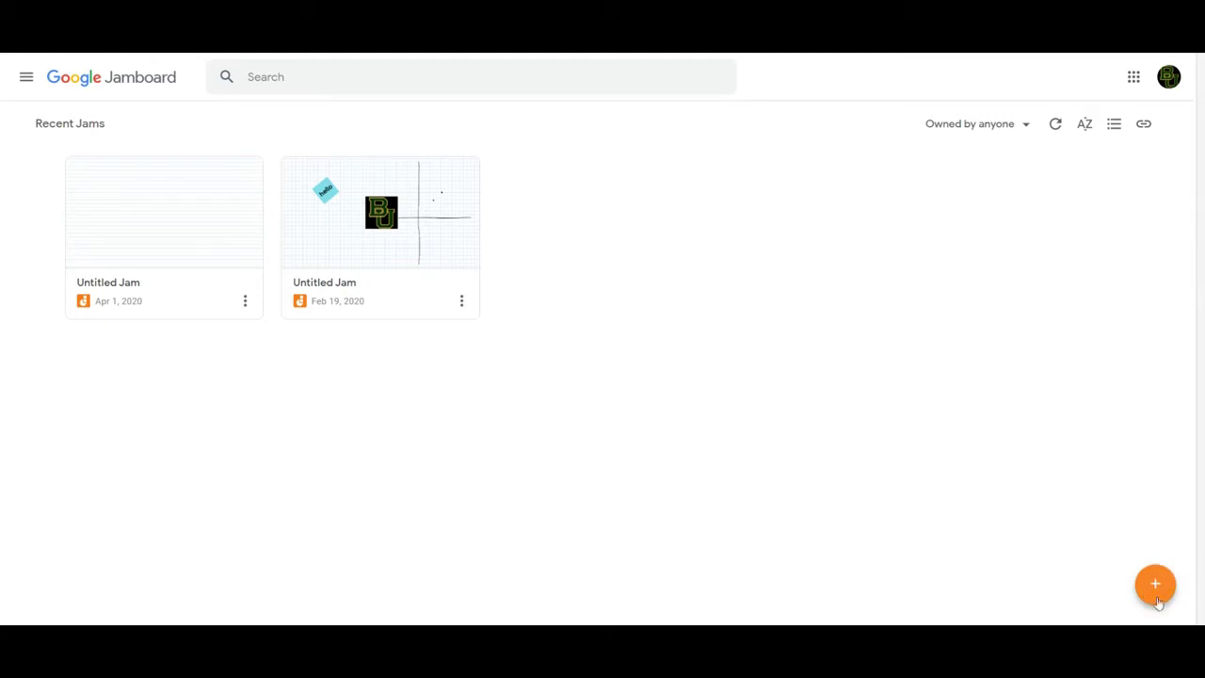
Step: Create a new blank jam and rename it 'Sample'
{"action": "left_click", "coordinate": [1157, 588]}
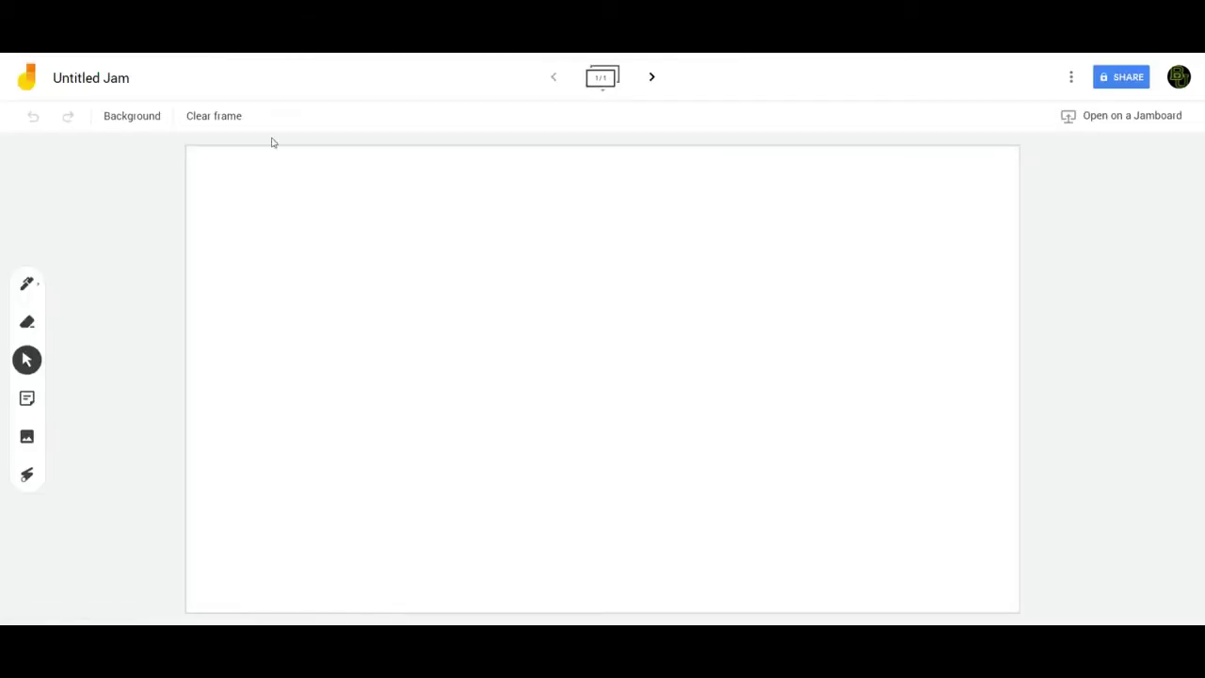
{"action": "left_click", "coordinate": [93, 81]}
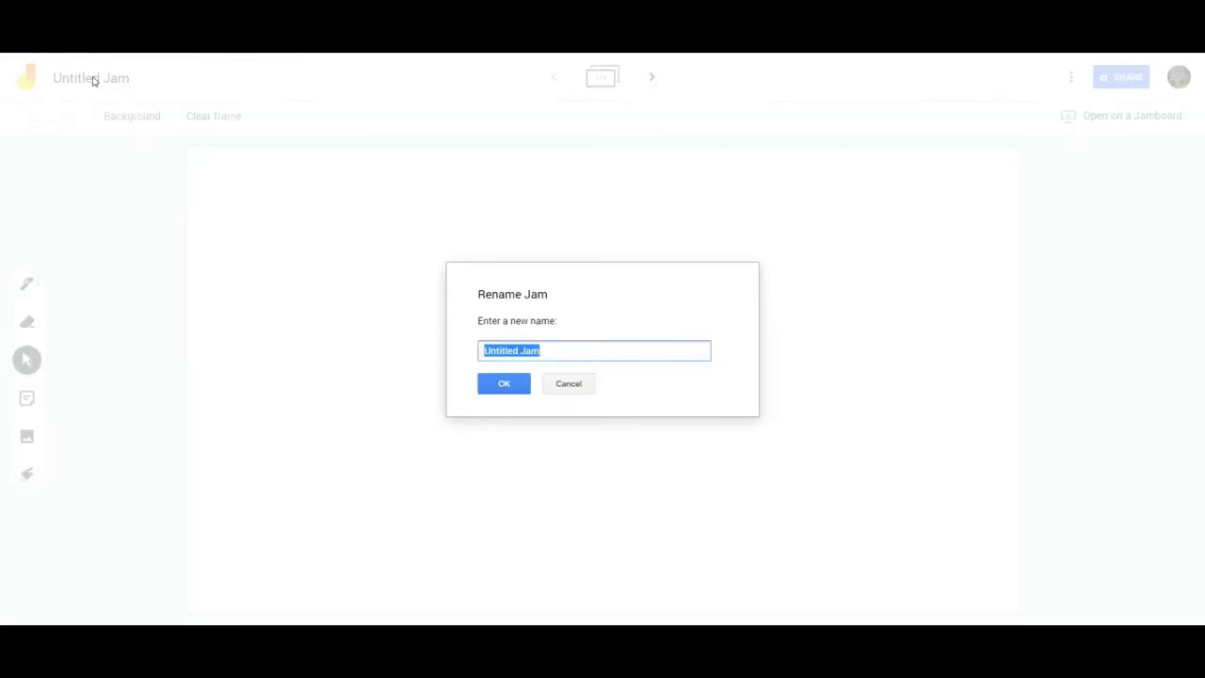
{"action": "type", "text": "Sample"}
{"action": "key", "text": "Return"}
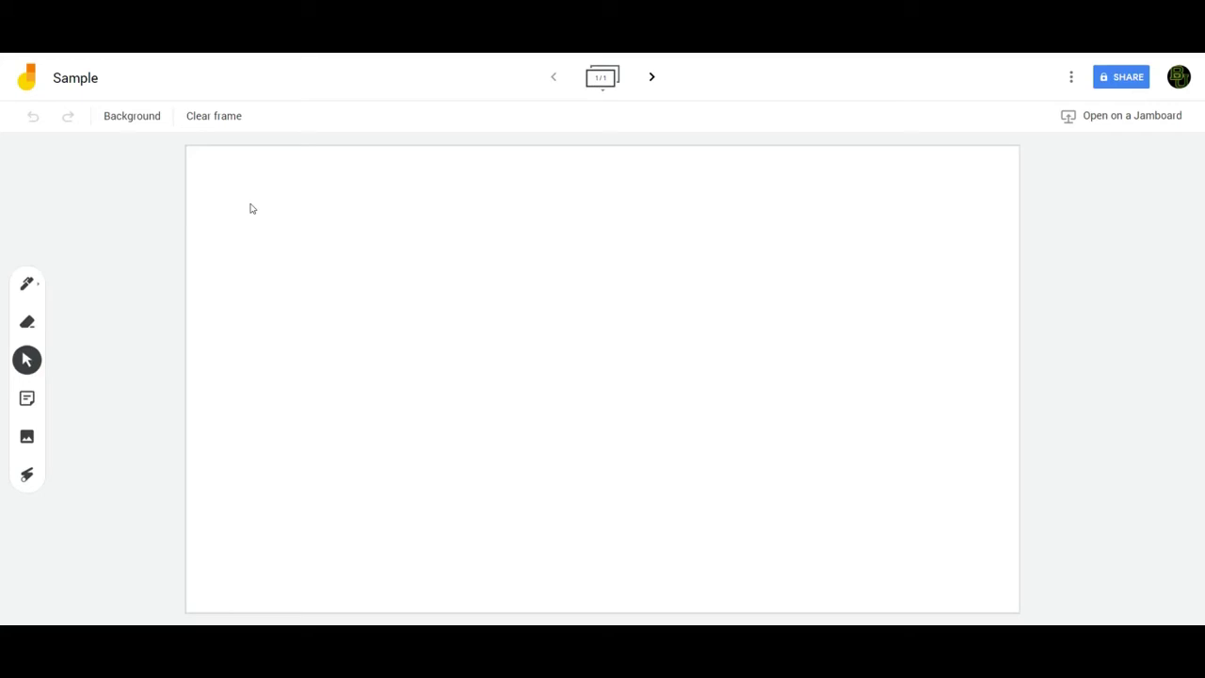
Step: Try dark blue, grey and grid frame backgrounds, finally settling on ruled lines
{"action": "left_click", "coordinate": [131, 118]}
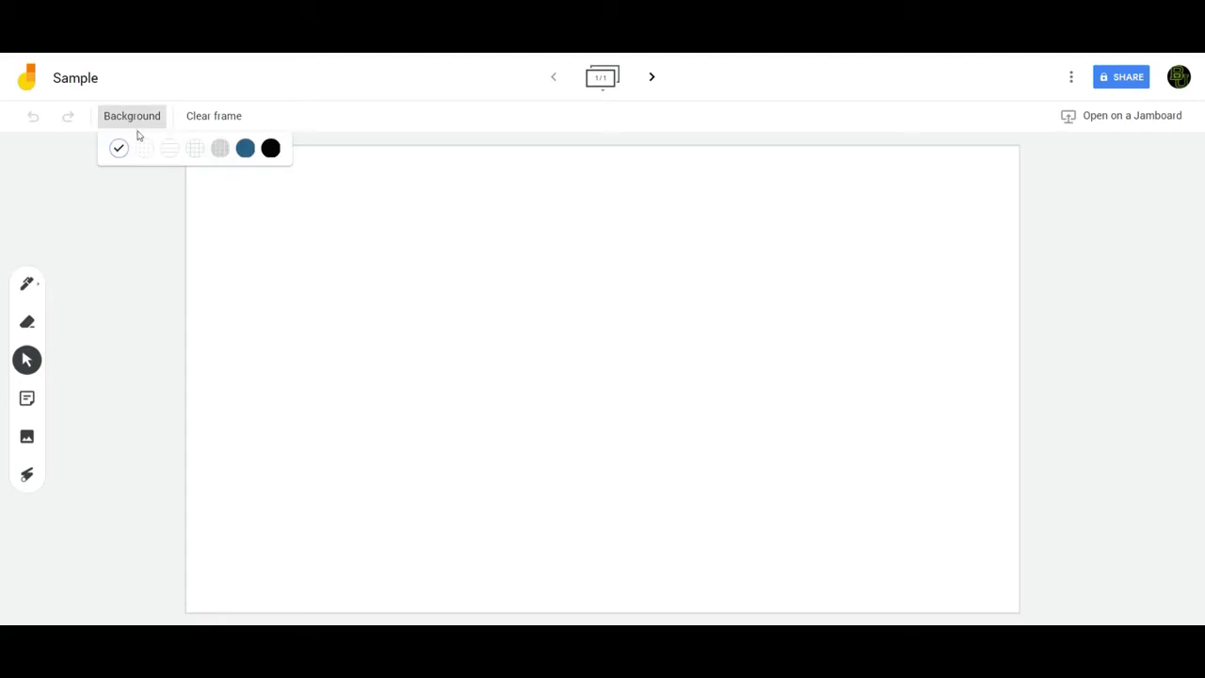
{"action": "left_click", "coordinate": [244, 147]}
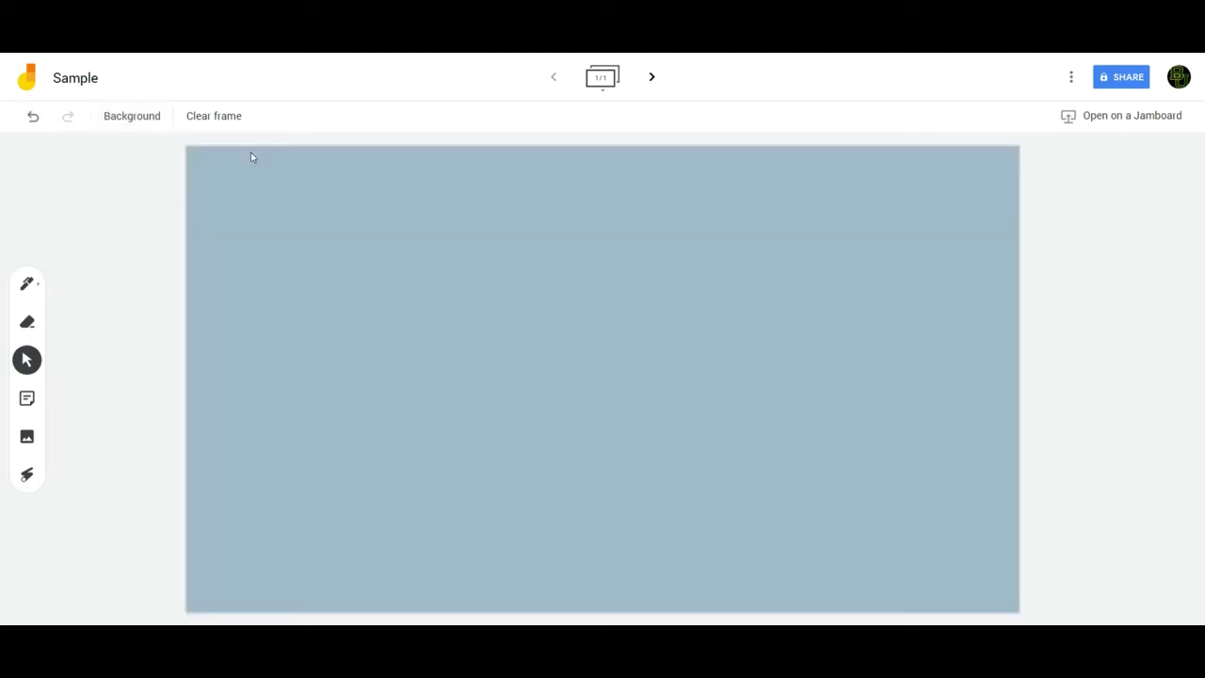
{"action": "left_click", "coordinate": [151, 118]}
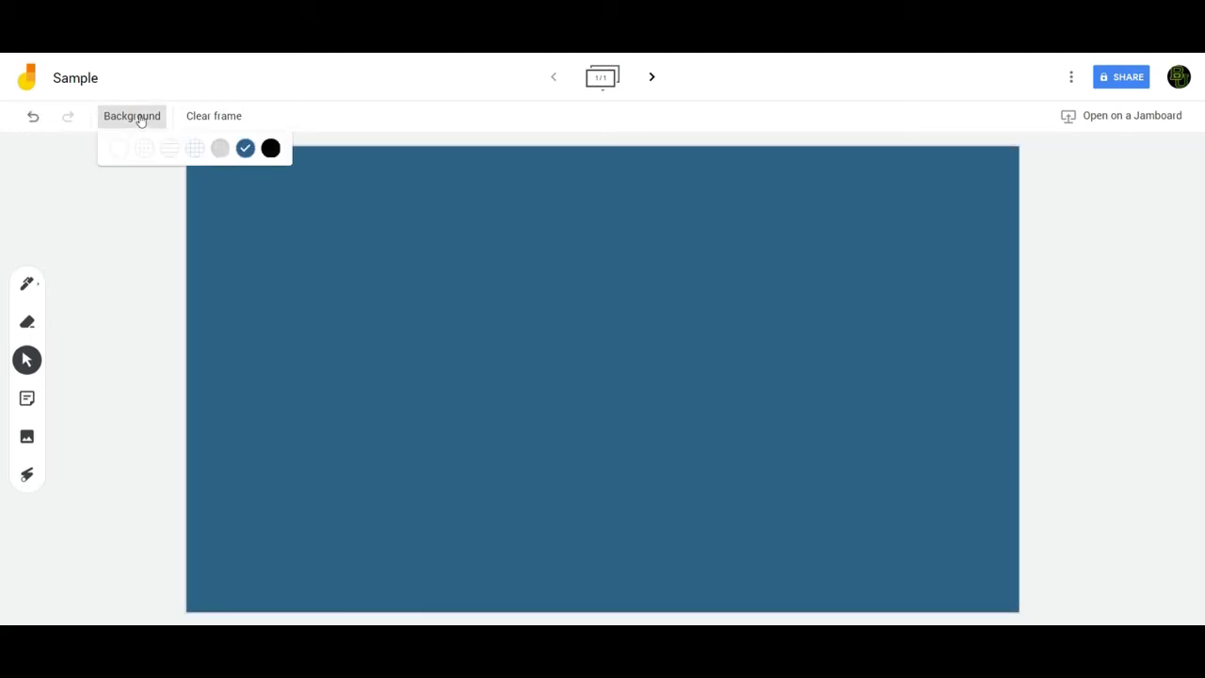
{"action": "left_click", "coordinate": [219, 149]}
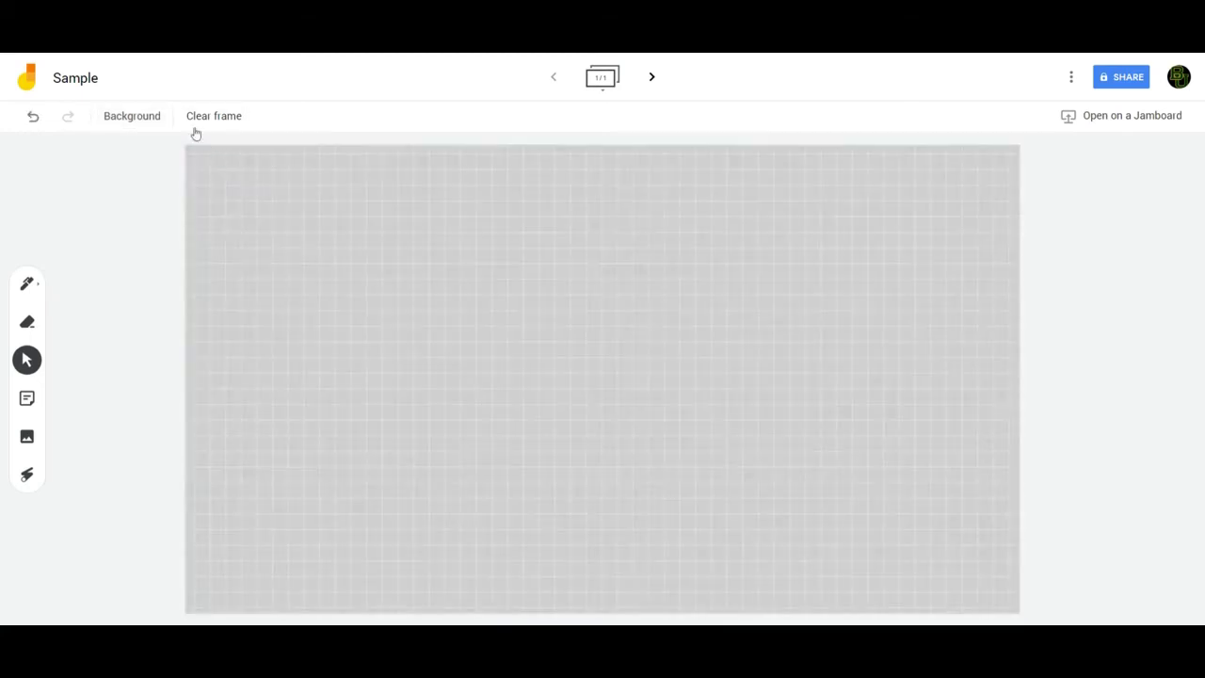
{"action": "left_click", "coordinate": [151, 118]}
{"action": "left_click", "coordinate": [195, 150]}
{"action": "left_click", "coordinate": [132, 120]}
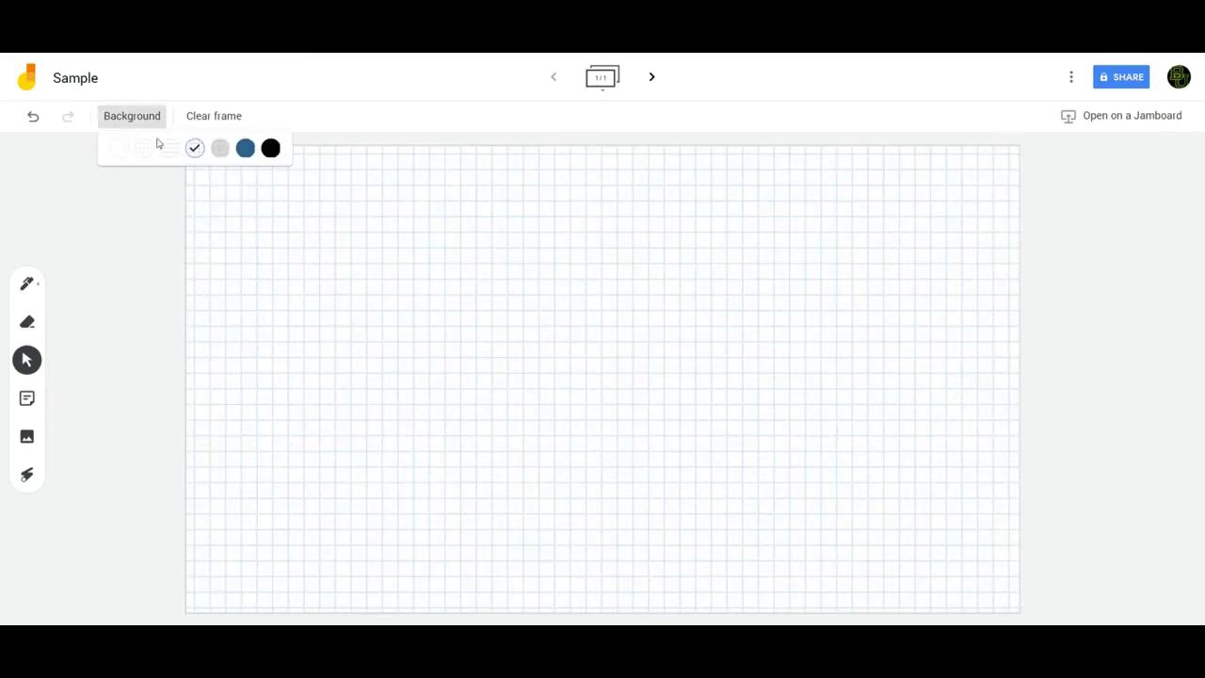
{"action": "left_click", "coordinate": [171, 151]}
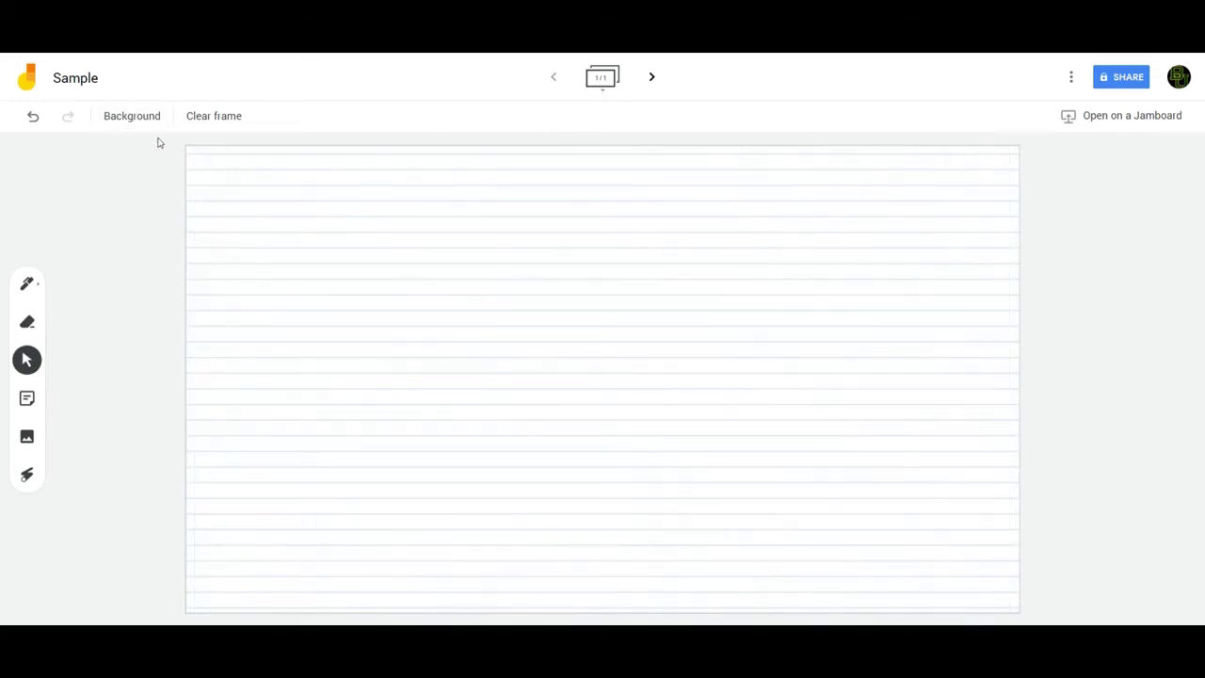
{"action": "left_click", "coordinate": [197, 121]}
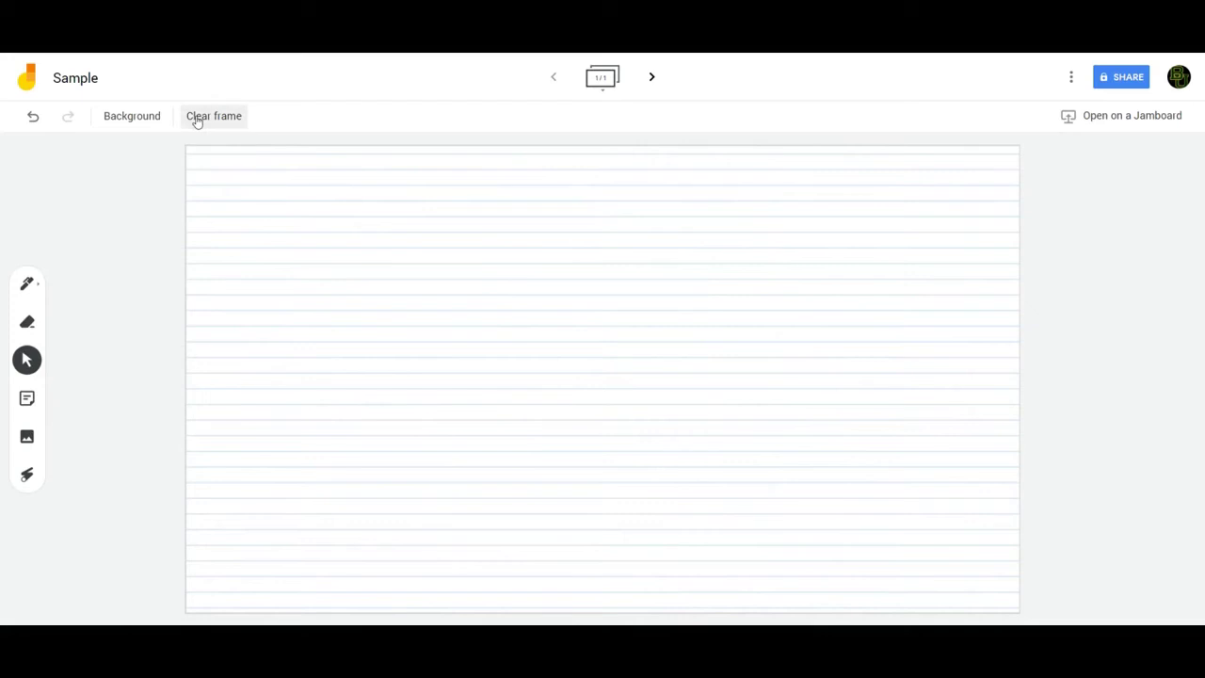
{"action": "left_click", "coordinate": [28, 287]}
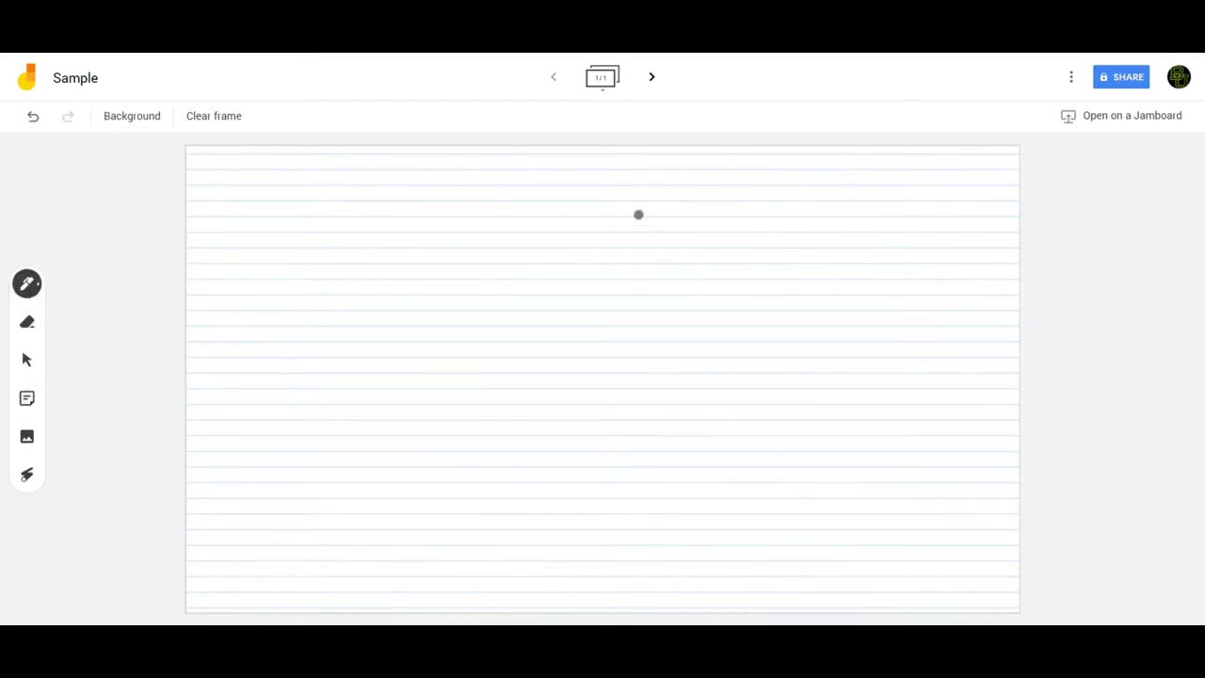
{"action": "mouse_move", "coordinate": [453, 297]}
{"action": "left_mouse_down"}
{"action": "mouse_move", "coordinate": [666, 281]}
{"action": "mouse_move", "coordinate": [633, 335]}
{"action": "left_mouse_up"}
{"action": "left_click", "coordinate": [41, 285]}
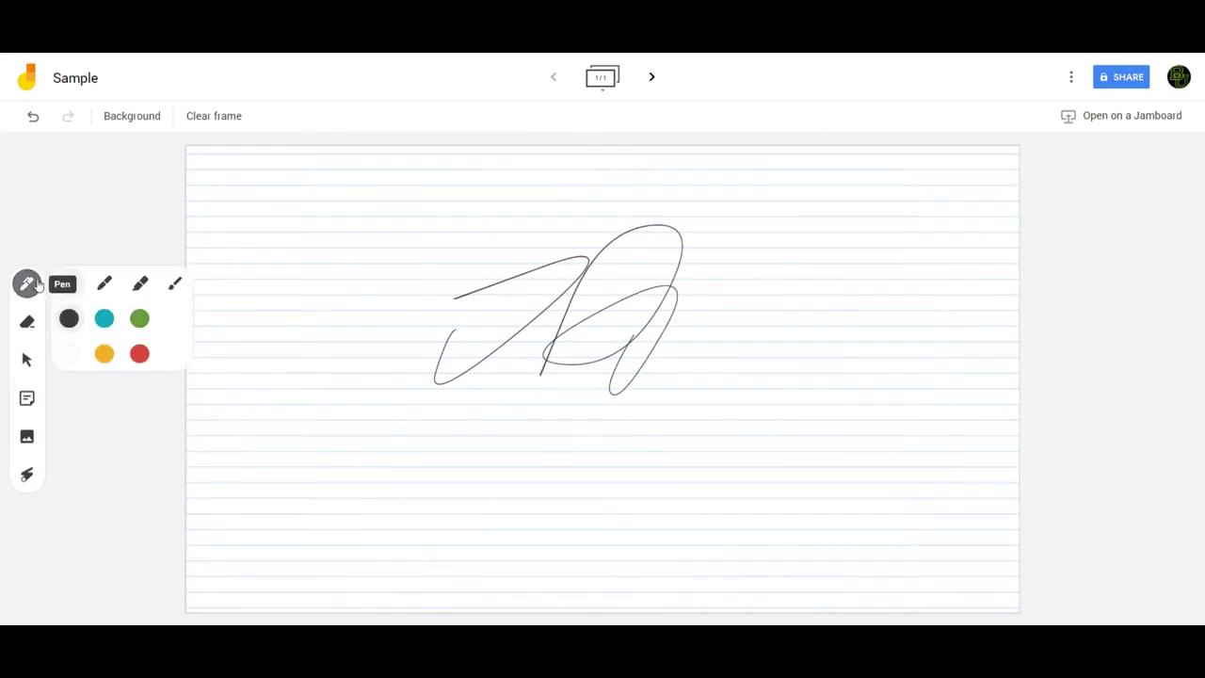
{"action": "left_click", "coordinate": [103, 318]}
{"action": "left_click", "coordinate": [139, 353]}
{"action": "left_click_drag", "start_coordinate": [423, 426], "coordinate": [470, 363]}
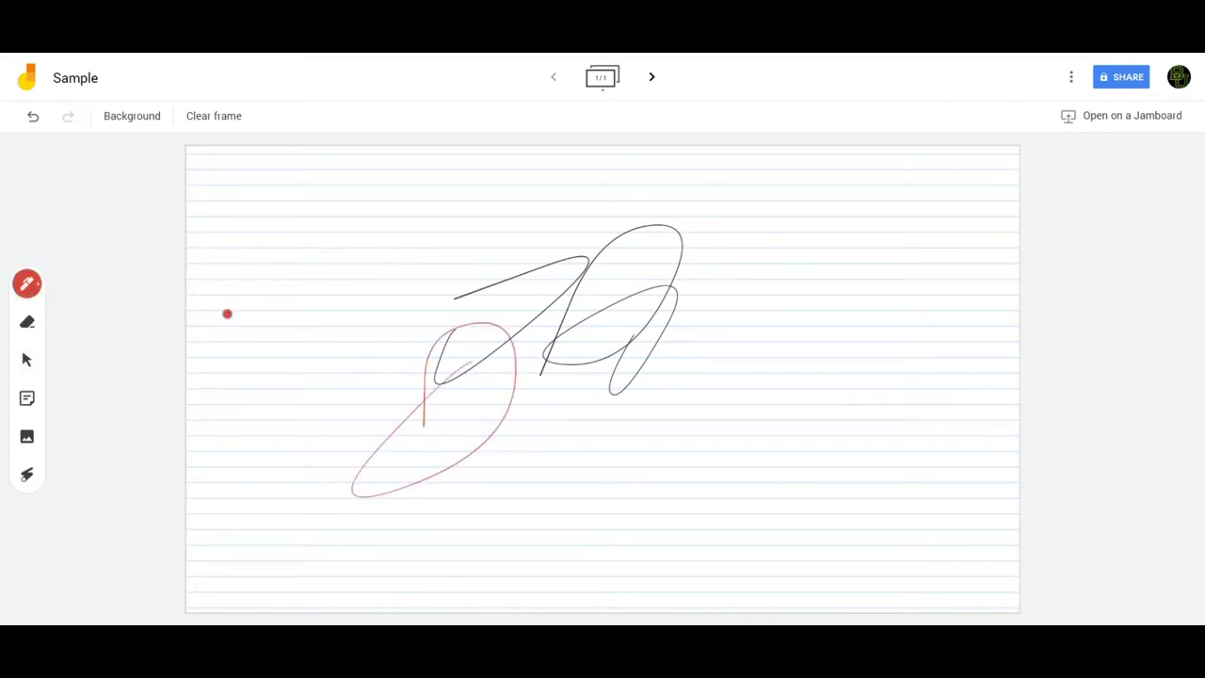
{"action": "left_click", "coordinate": [28, 321]}
{"action": "mouse_move", "coordinate": [460, 296]}
{"action": "left_mouse_down"}
{"action": "mouse_move", "coordinate": [608, 256]}
{"action": "mouse_move", "coordinate": [518, 332]}
{"action": "mouse_move", "coordinate": [563, 320]}
{"action": "left_mouse_up"}
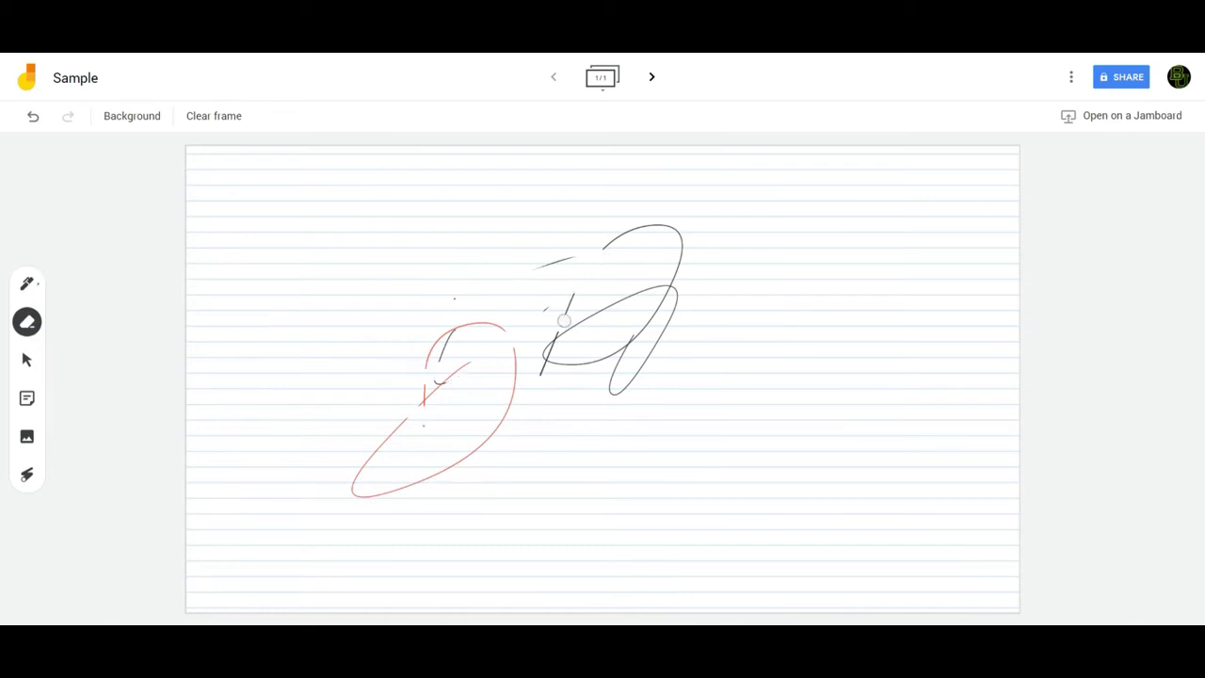
{"action": "left_click", "coordinate": [236, 122]}
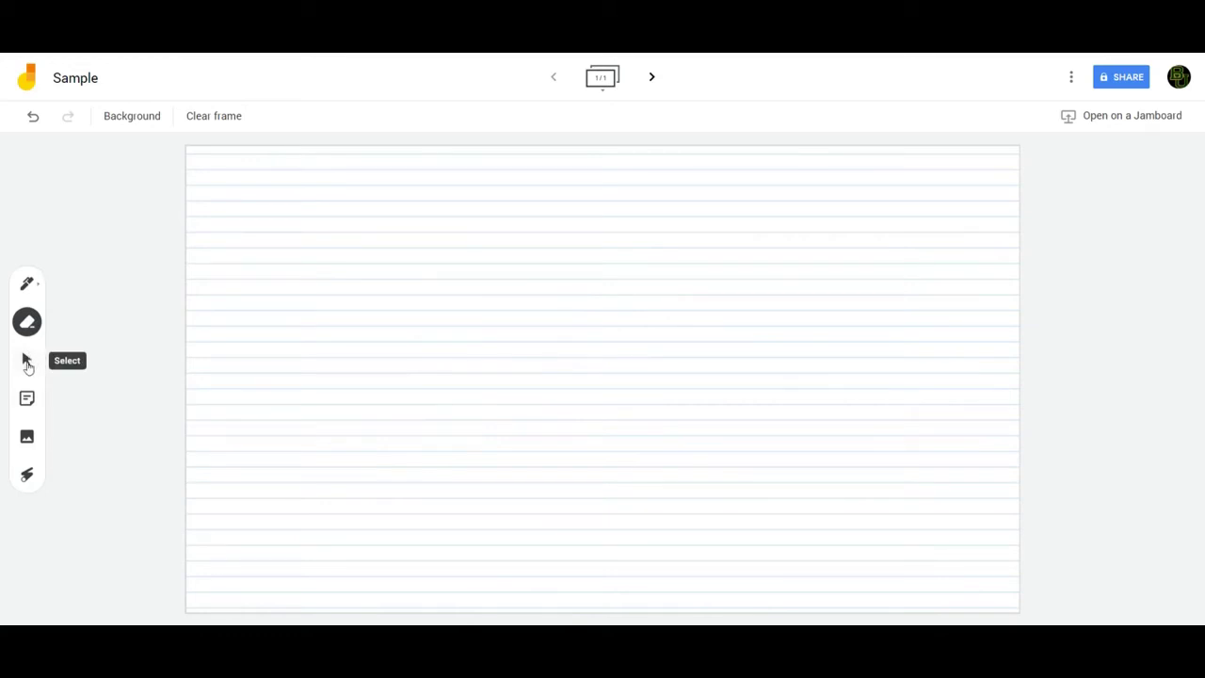
Step: Add a blue sticky note reading 'note here'
{"action": "left_click", "coordinate": [28, 399]}
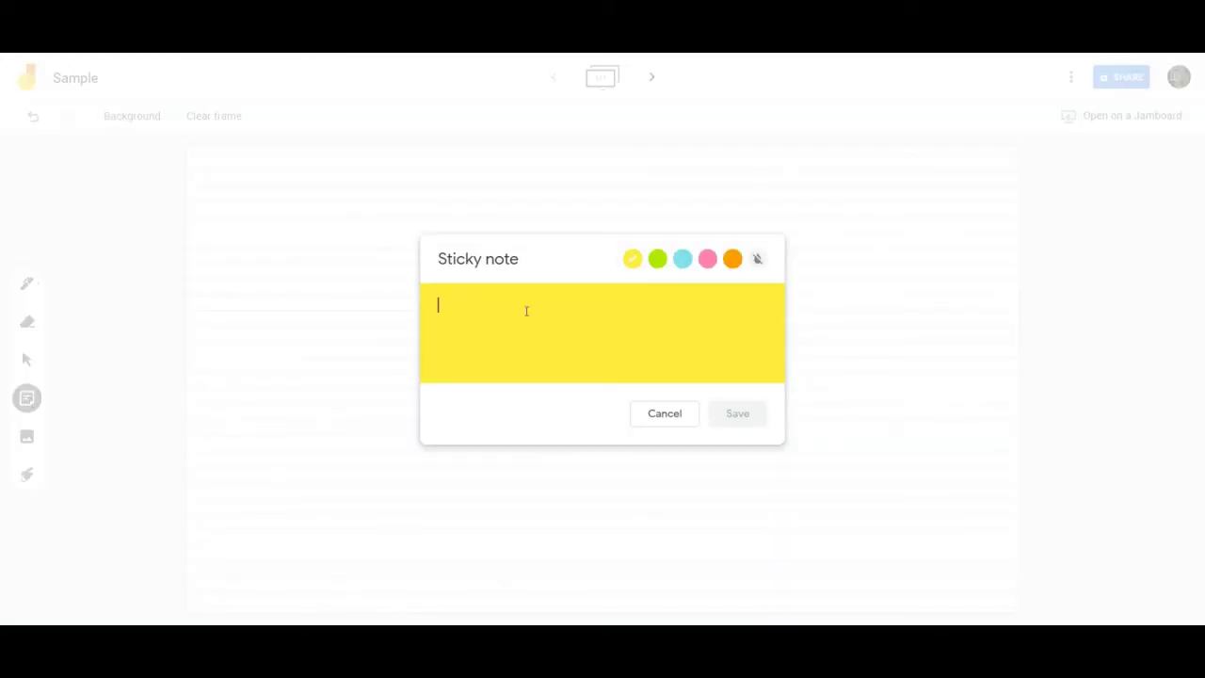
{"action": "type", "text": "note here"}
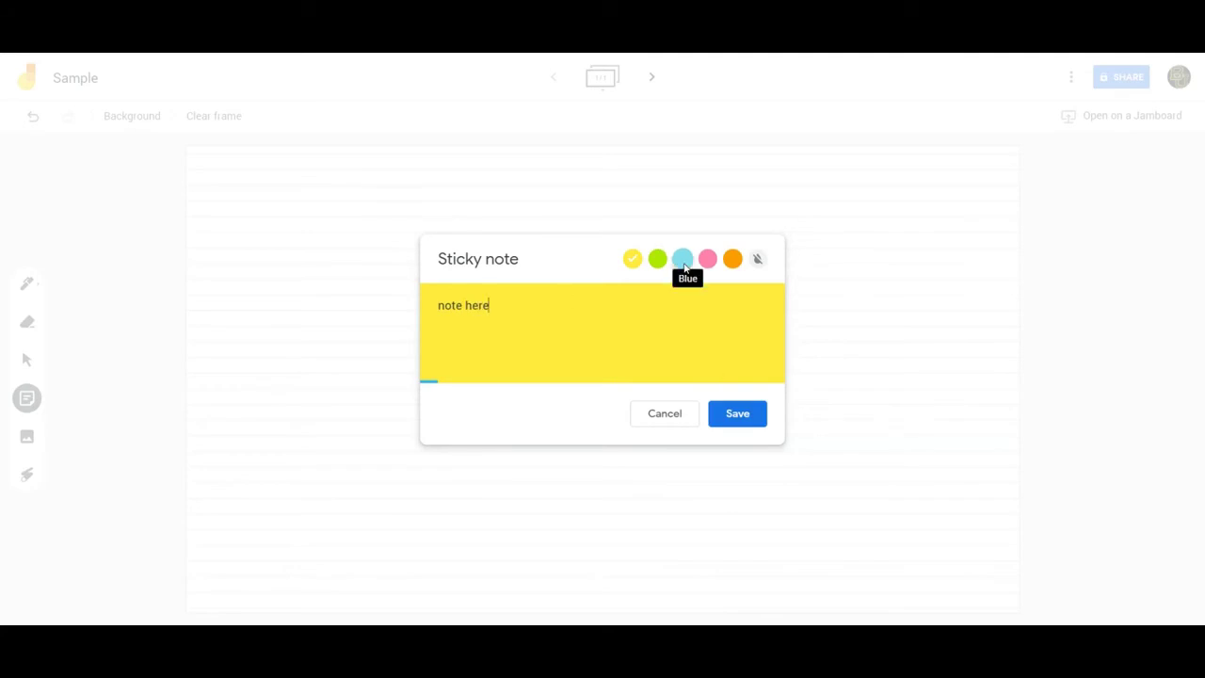
{"action": "left_click", "coordinate": [682, 259]}
{"action": "left_click", "coordinate": [737, 413]}
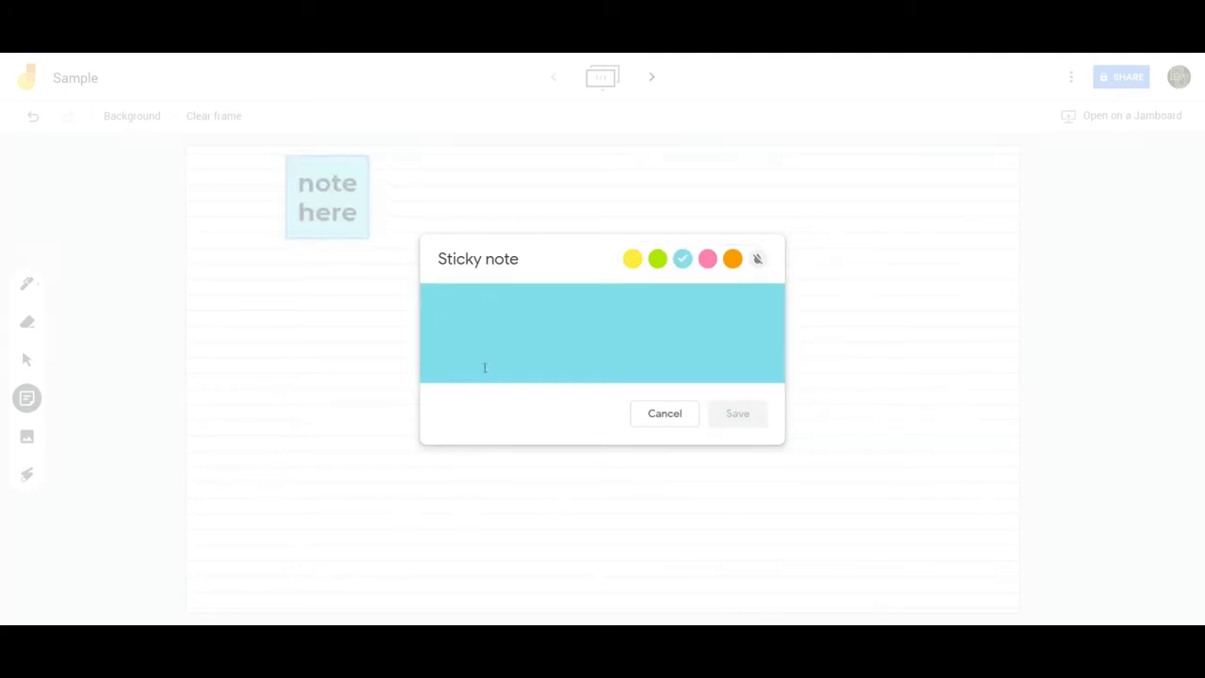
Step: Add a green sticky note reading 'new note' and close the note editor
{"action": "left_click", "coordinate": [656, 260]}
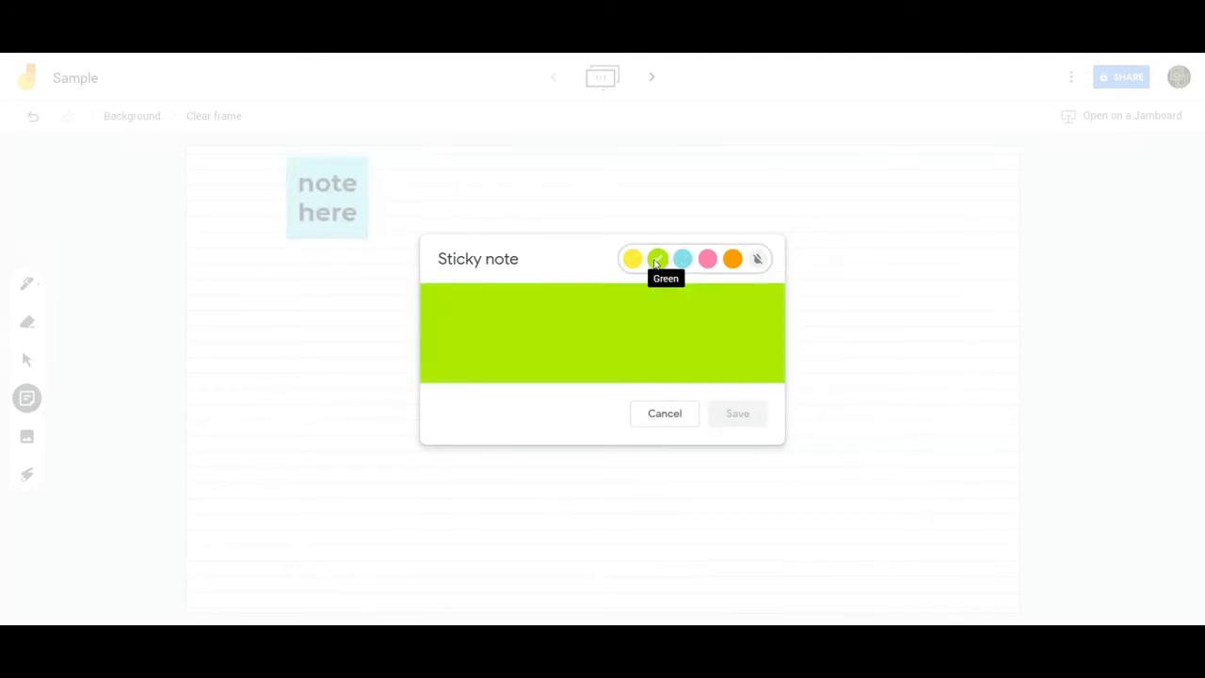
{"action": "left_click", "coordinate": [616, 304]}
{"action": "type", "text": "new note"}
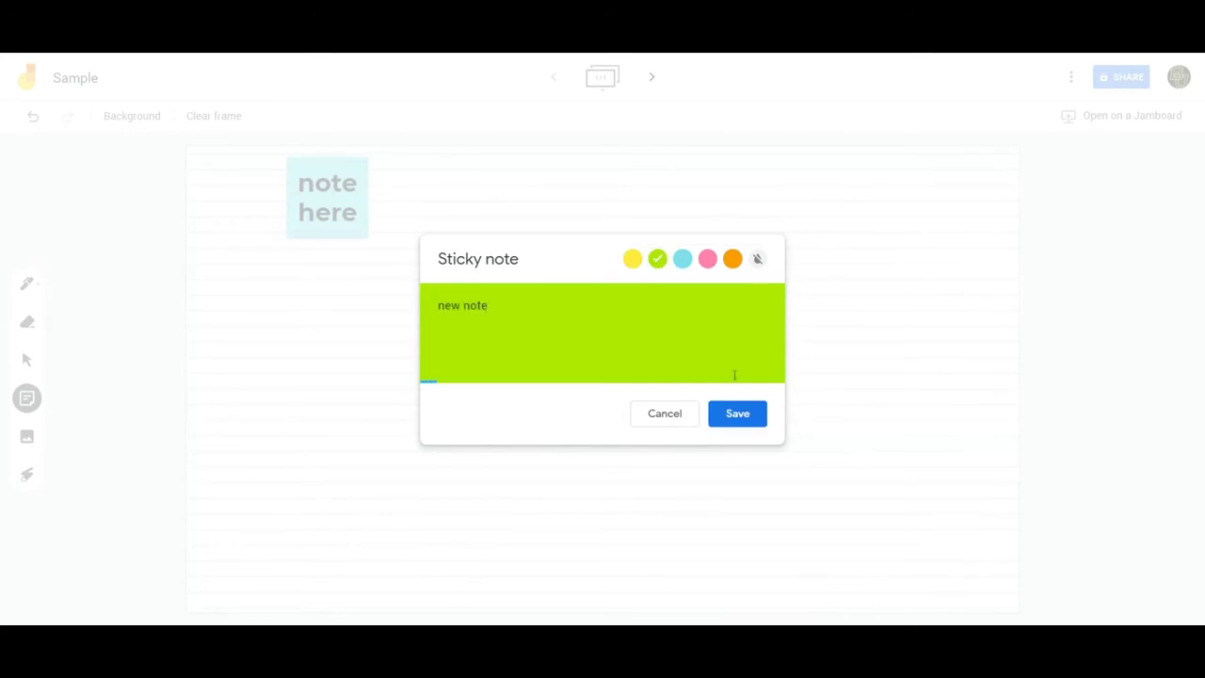
{"action": "left_click", "coordinate": [736, 414]}
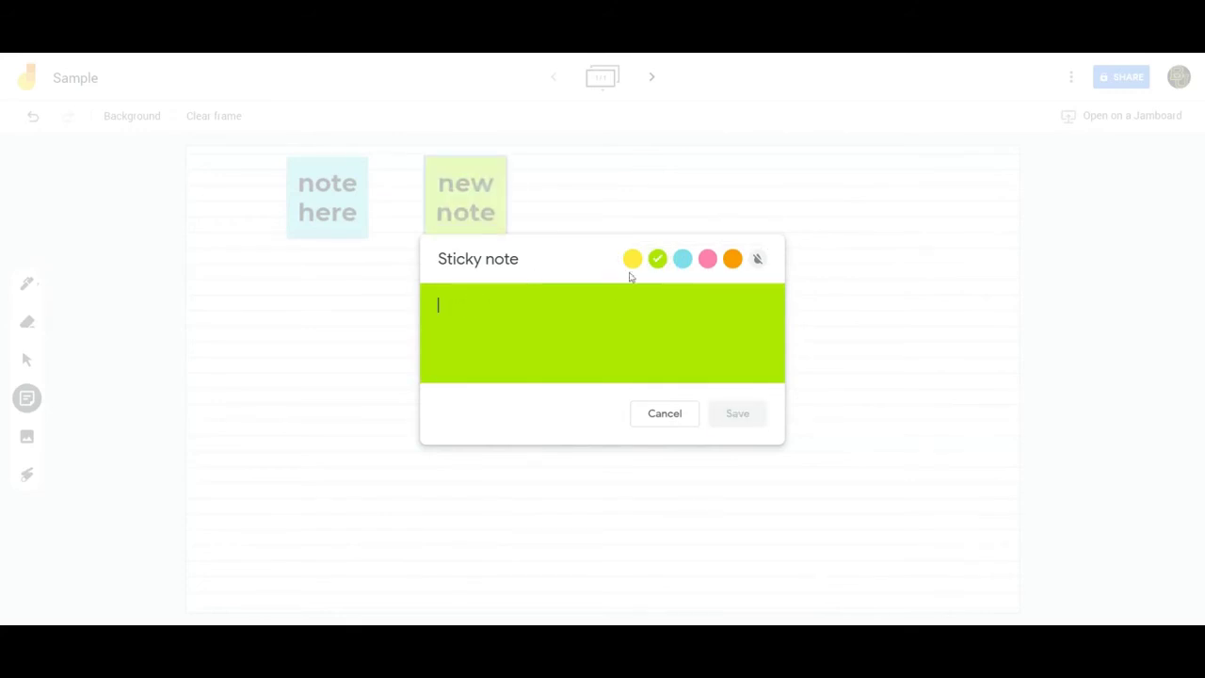
{"action": "left_click", "coordinate": [664, 417]}
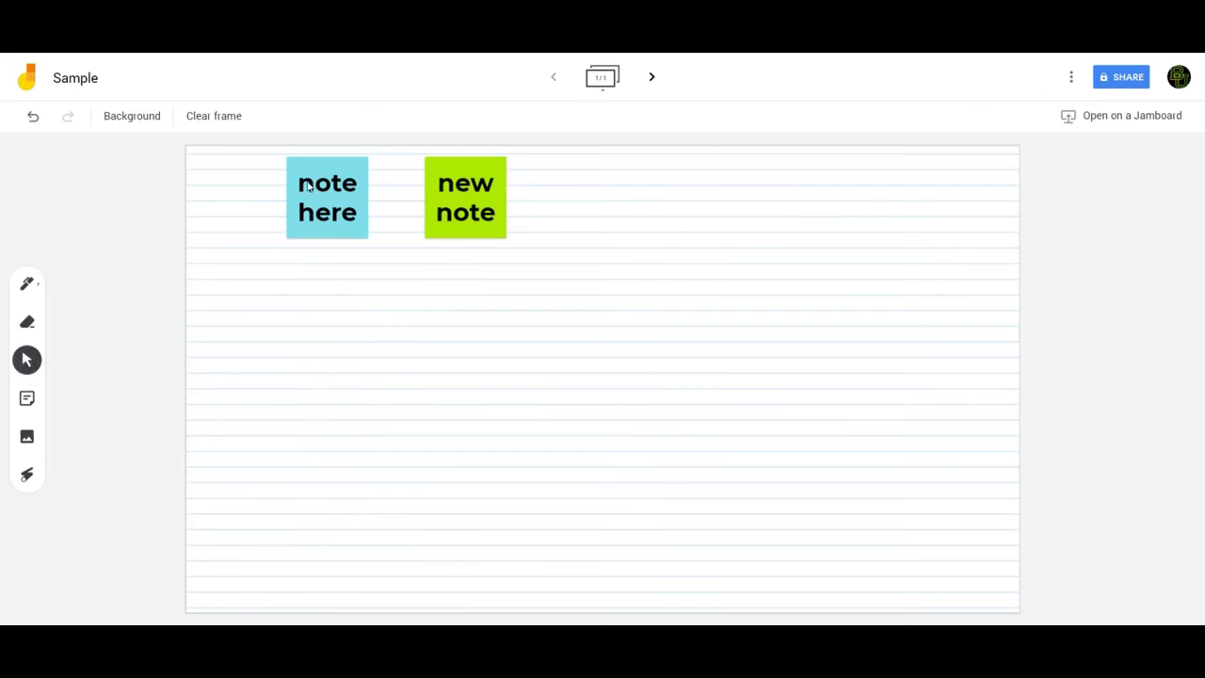
Step: Move 'note here' to the board's right side and 'new note' to the lower right
{"action": "left_click_drag", "start_coordinate": [310, 193], "coordinate": [1139, 140]}
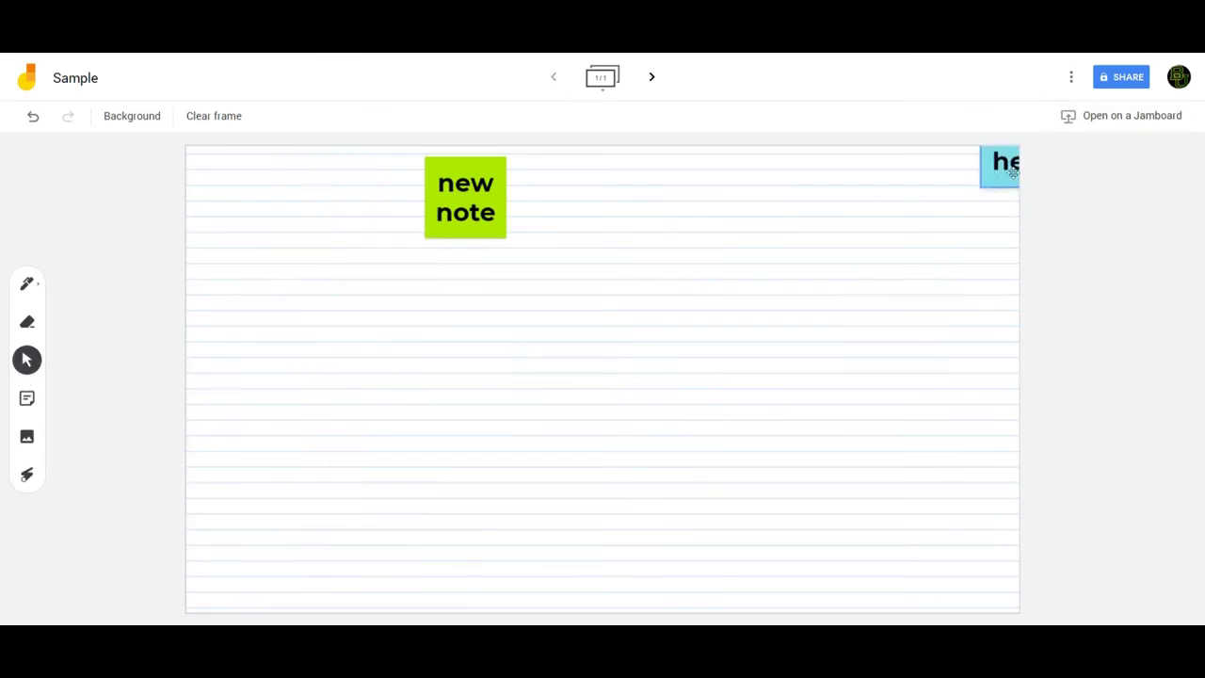
{"action": "left_click_drag", "start_coordinate": [999, 193], "coordinate": [849, 282]}
{"action": "left_click_drag", "start_coordinate": [506, 215], "coordinate": [927, 506]}
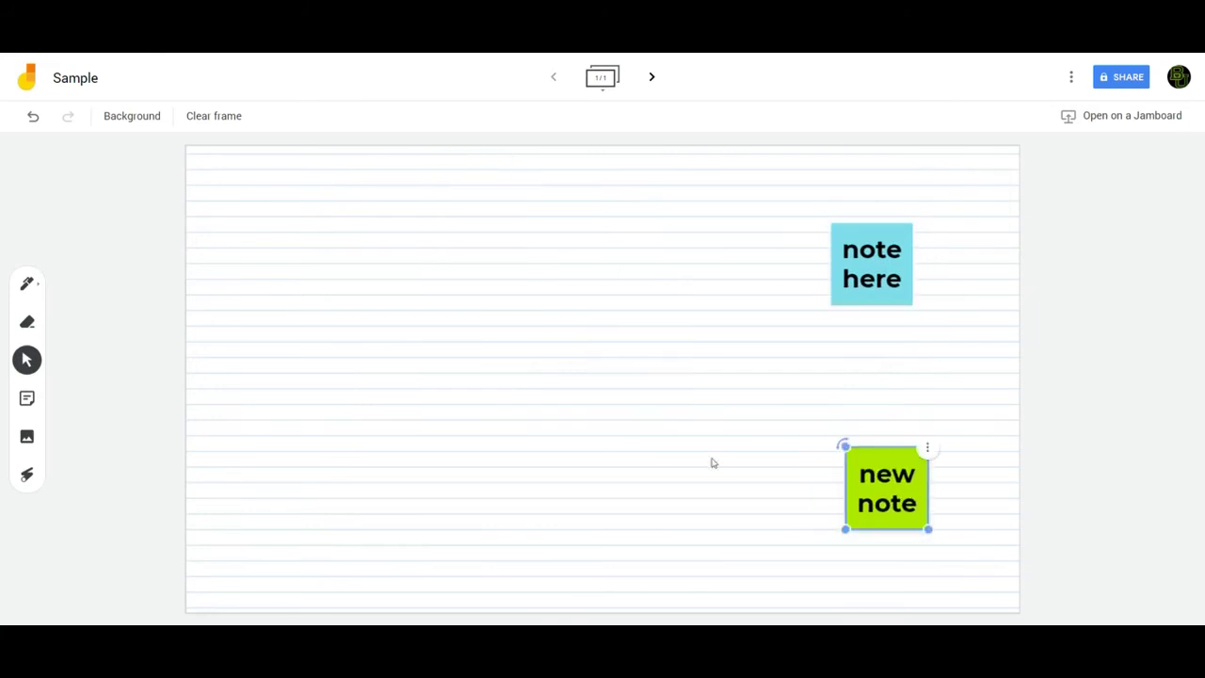
Step: Upload Baylor Logo.jpg from the computer and move it to the board's top-left corner
{"action": "left_click", "coordinate": [22, 444]}
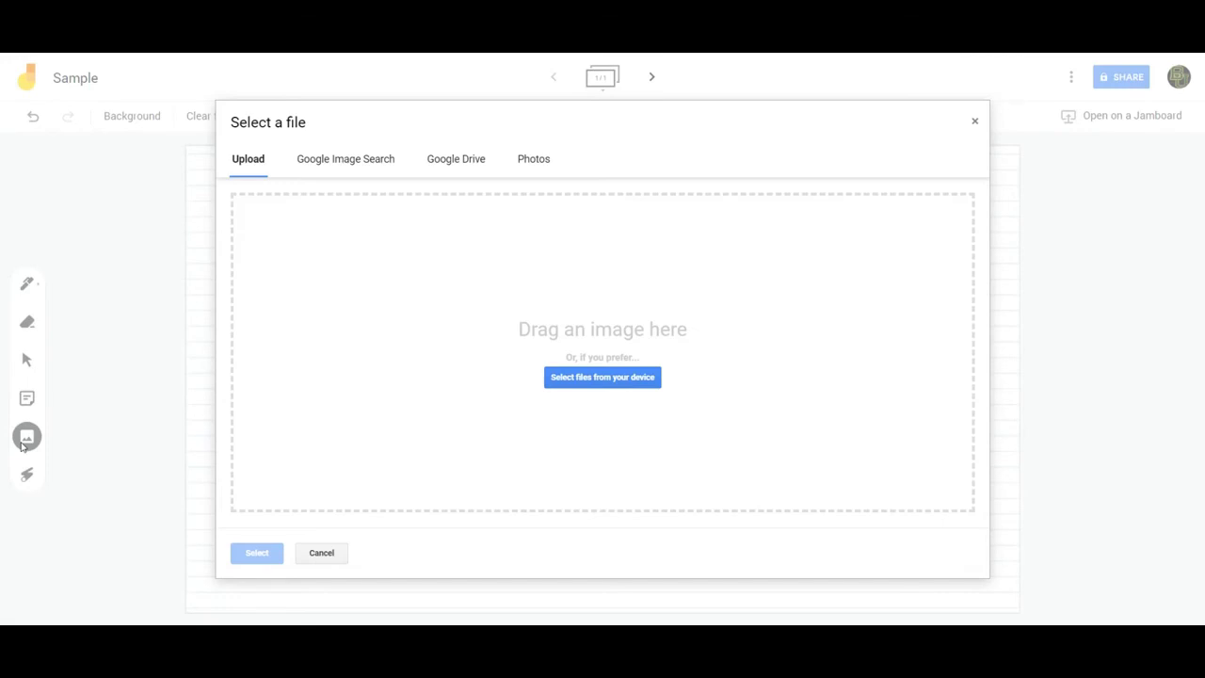
{"action": "left_click", "coordinate": [594, 379]}
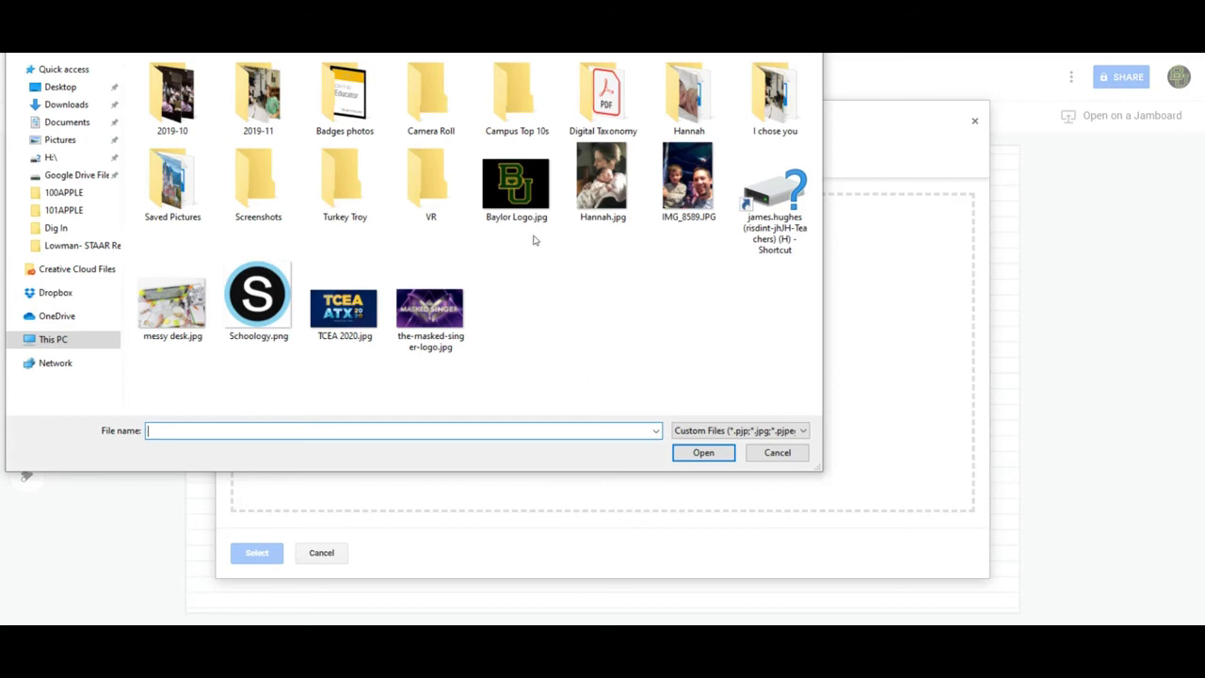
{"action": "left_click", "coordinate": [524, 187]}
{"action": "double_click", "coordinate": [524, 187]}
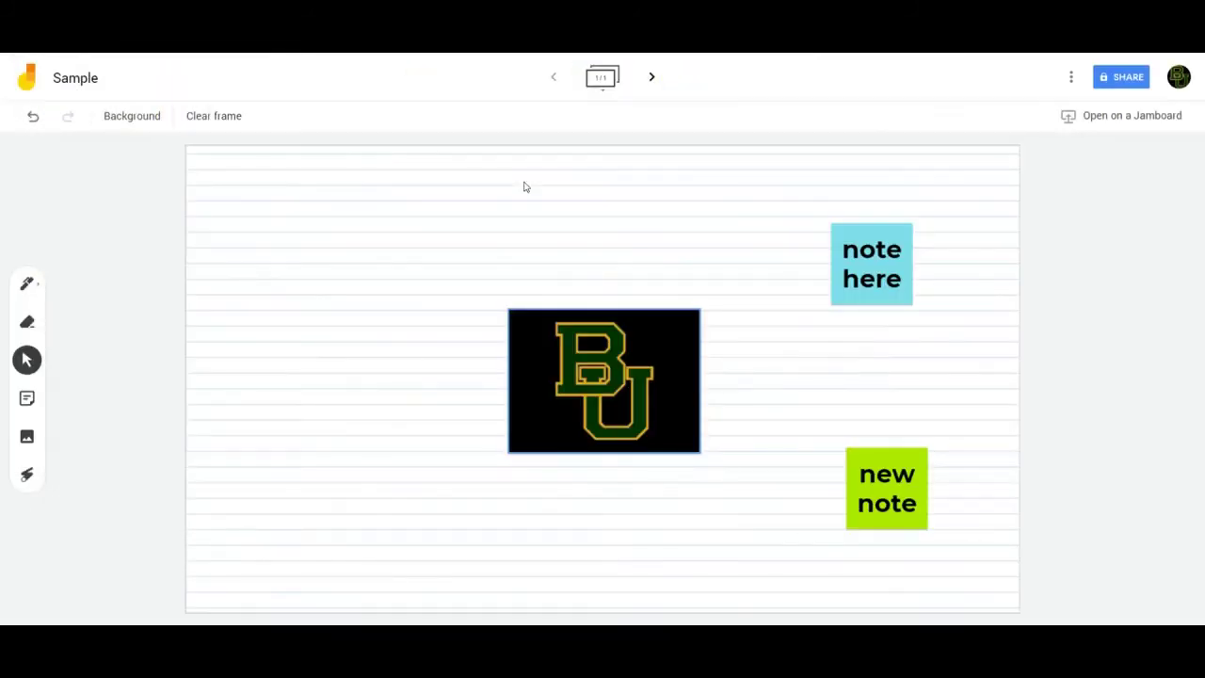
{"action": "left_click_drag", "start_coordinate": [592, 365], "coordinate": [301, 219]}
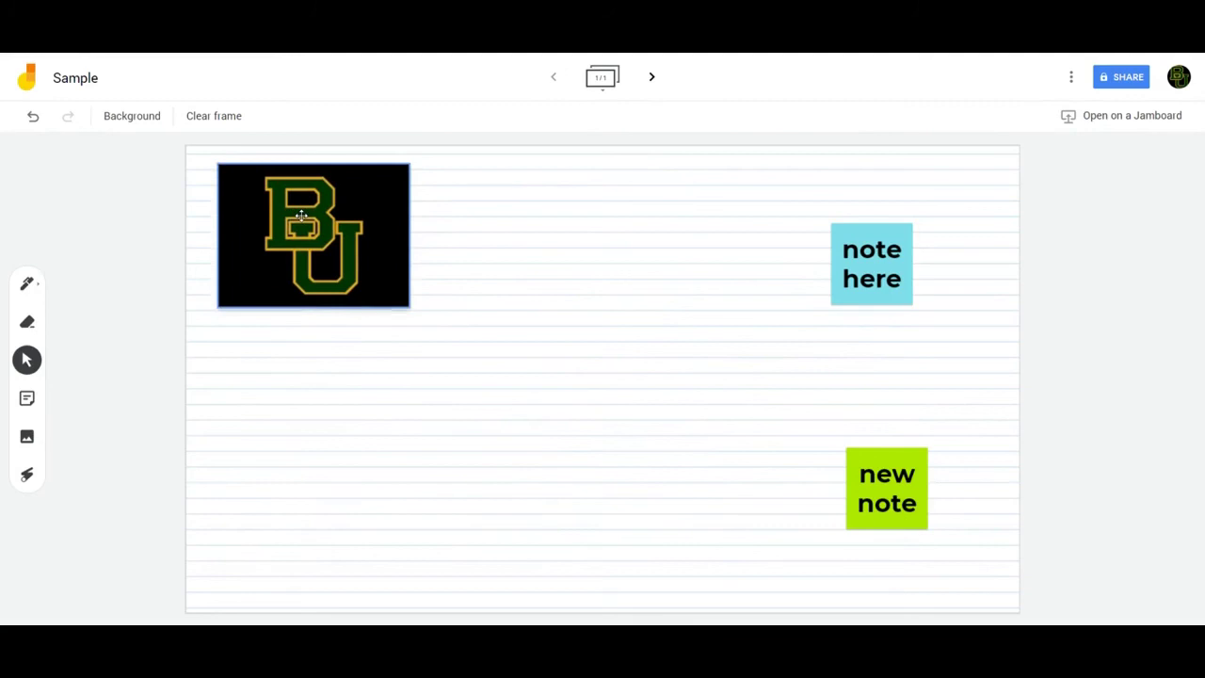
Step: Deselect the logo and circle the 'note here' sticky with the laser pointer
{"action": "left_click", "coordinate": [56, 403]}
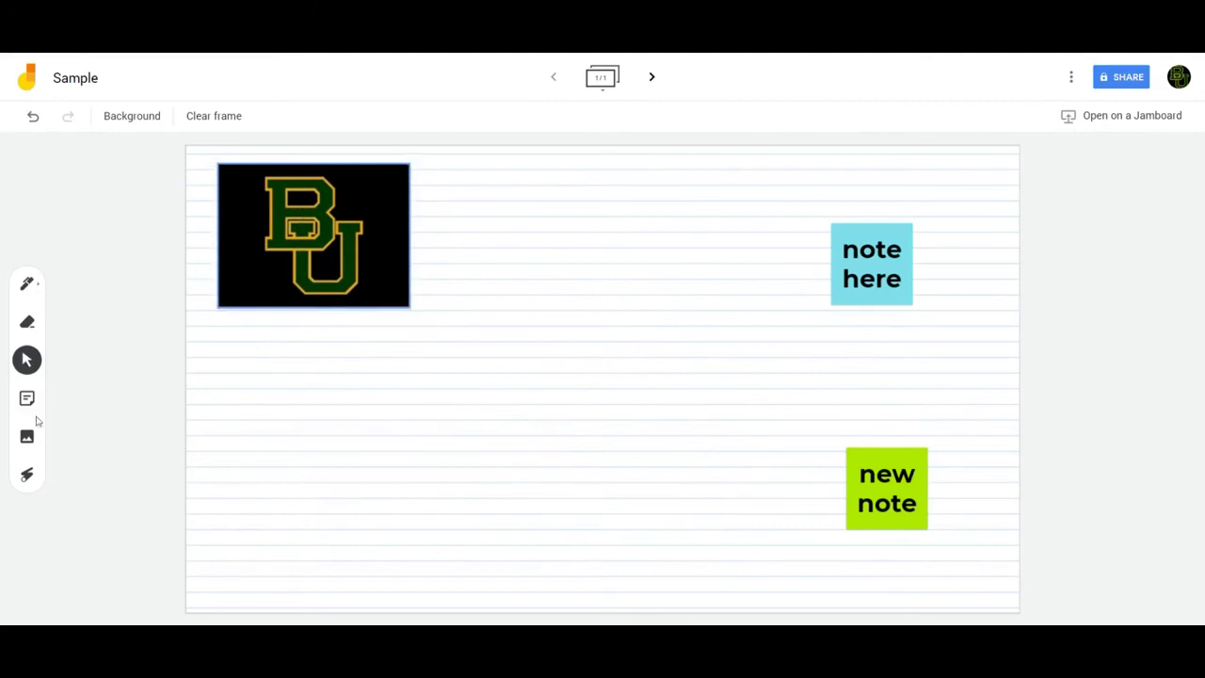
{"action": "left_click", "coordinate": [27, 476]}
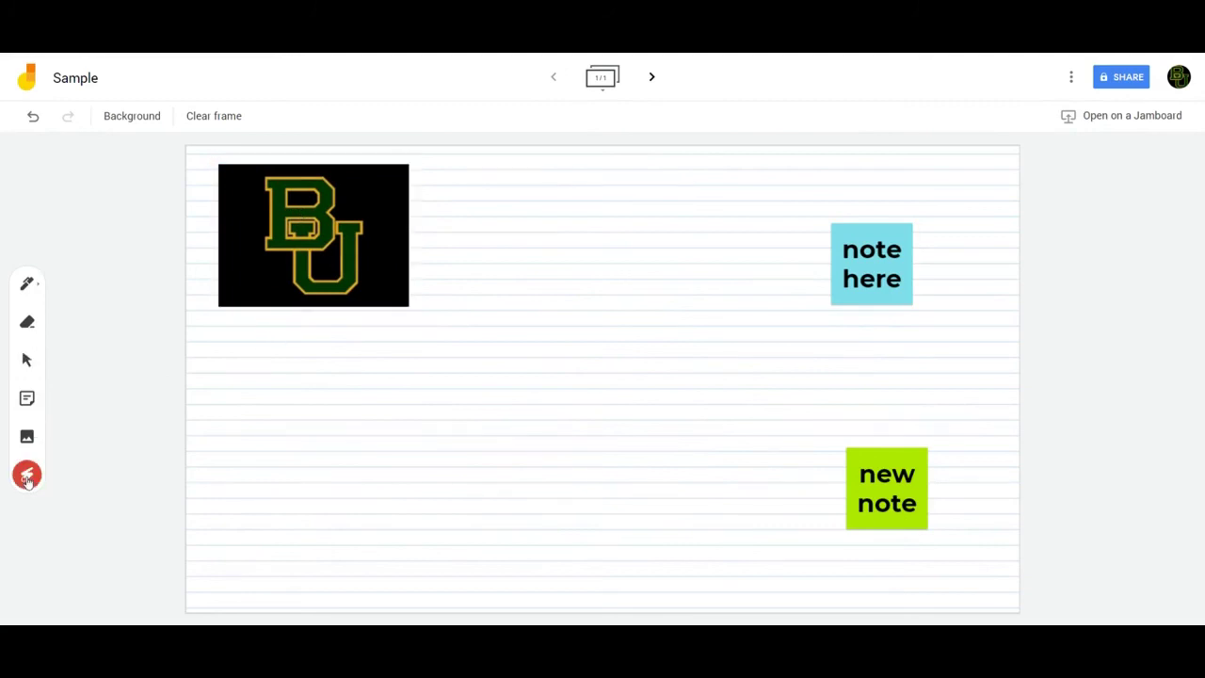
{"action": "mouse_move", "coordinate": [647, 424]}
{"action": "left_mouse_down"}
{"action": "mouse_move", "coordinate": [612, 484]}
{"action": "mouse_move", "coordinate": [653, 552]}
{"action": "mouse_move", "coordinate": [527, 389]}
{"action": "mouse_move", "coordinate": [782, 362]}
{"action": "left_mouse_up"}
{"action": "mouse_move", "coordinate": [857, 309]}
{"action": "left_mouse_down"}
{"action": "mouse_move", "coordinate": [912, 177]}
{"action": "mouse_move", "coordinate": [761, 310]}
{"action": "left_mouse_up"}
Step: Glance at the pen styles and colours, then circle the BU logo with the laser
{"action": "left_click", "coordinate": [30, 285]}
{"action": "left_click", "coordinate": [34, 285]}
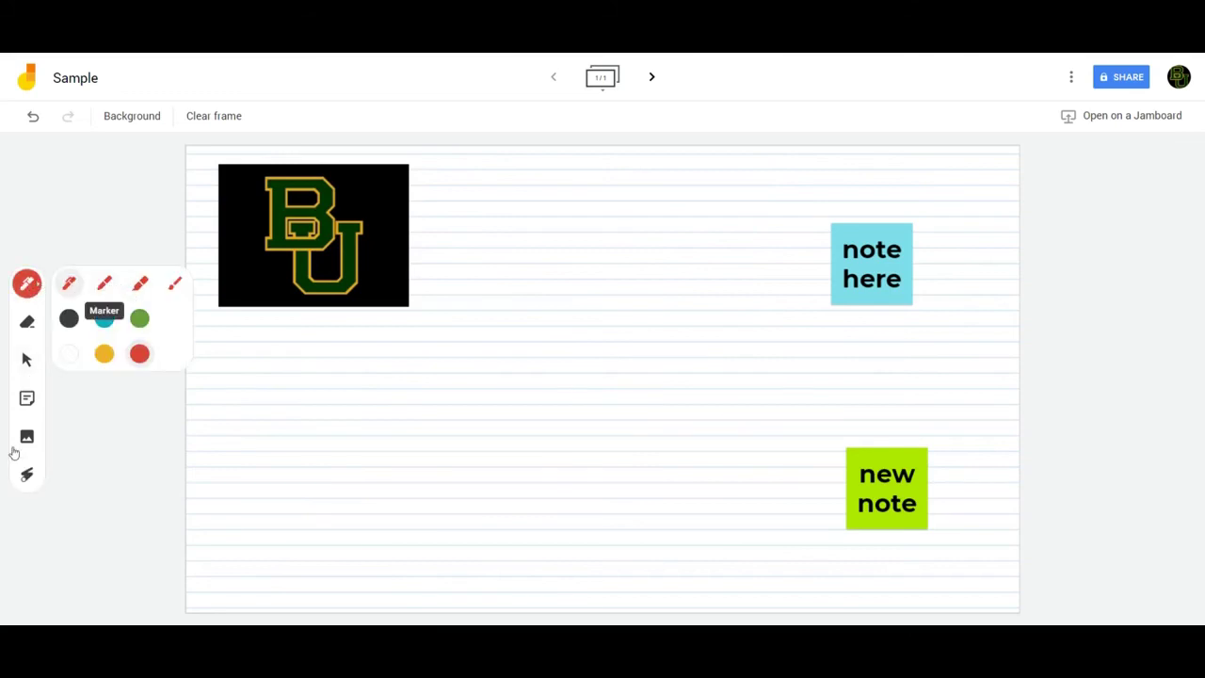
{"action": "left_click", "coordinate": [27, 474]}
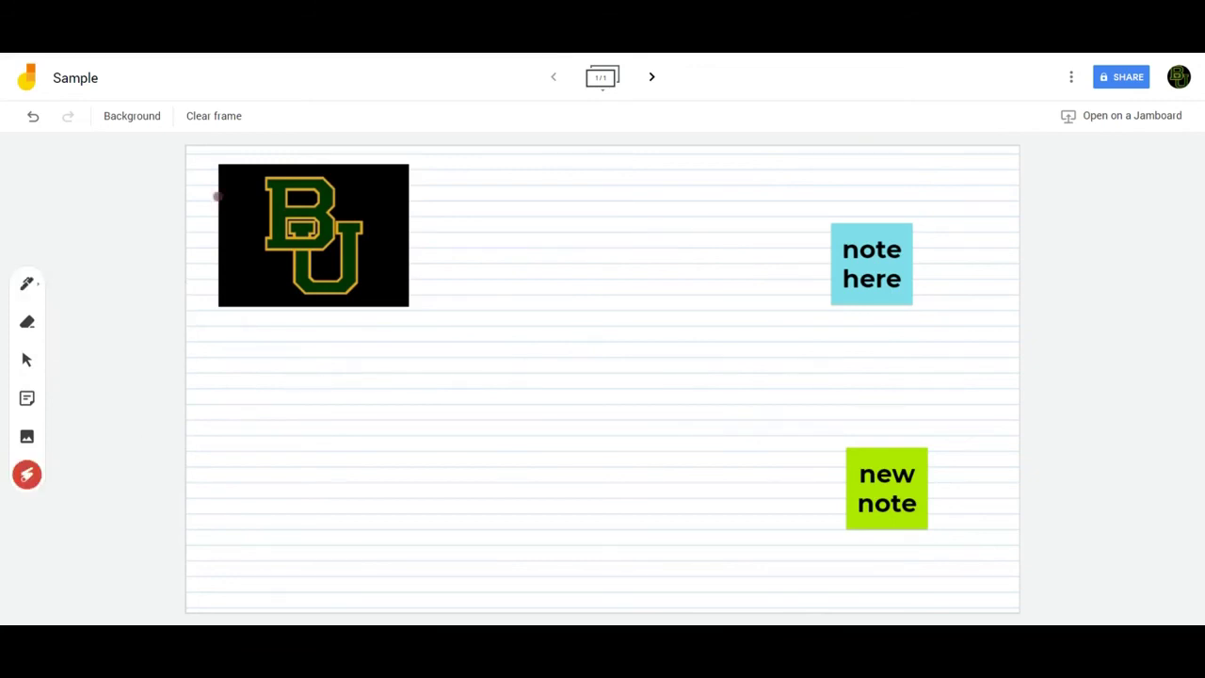
{"action": "mouse_move", "coordinate": [254, 358]}
{"action": "left_mouse_down"}
{"action": "mouse_move", "coordinate": [282, 157]}
{"action": "mouse_move", "coordinate": [336, 367]}
{"action": "left_mouse_up"}
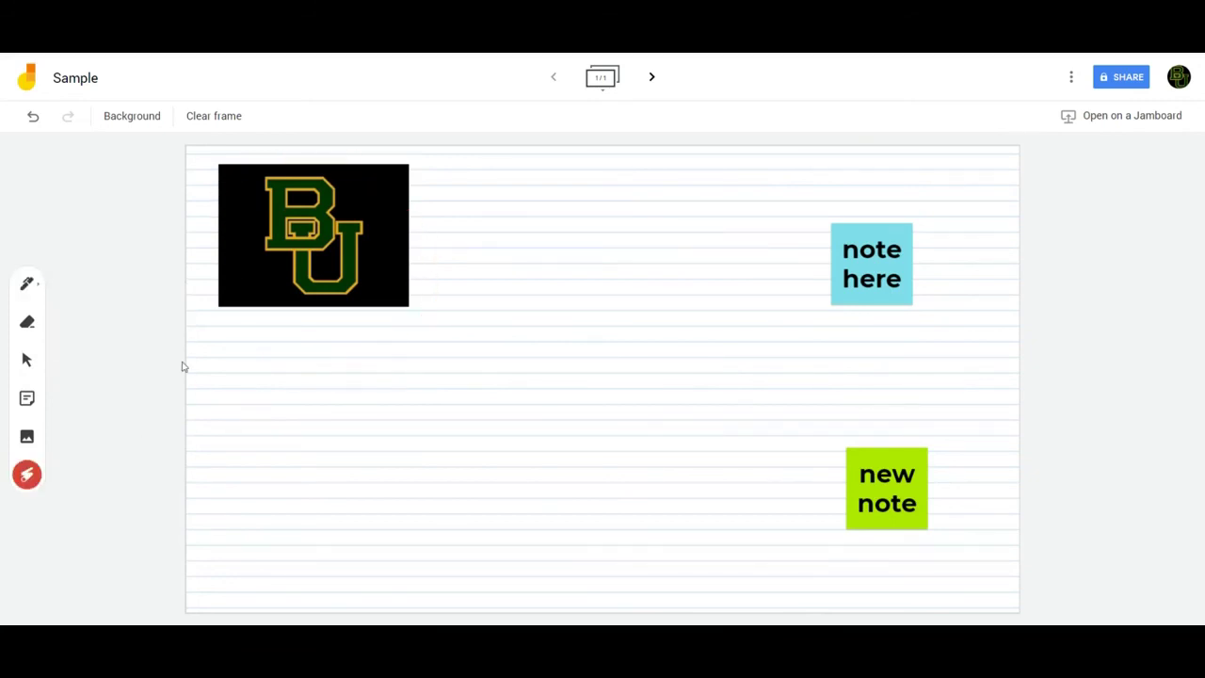